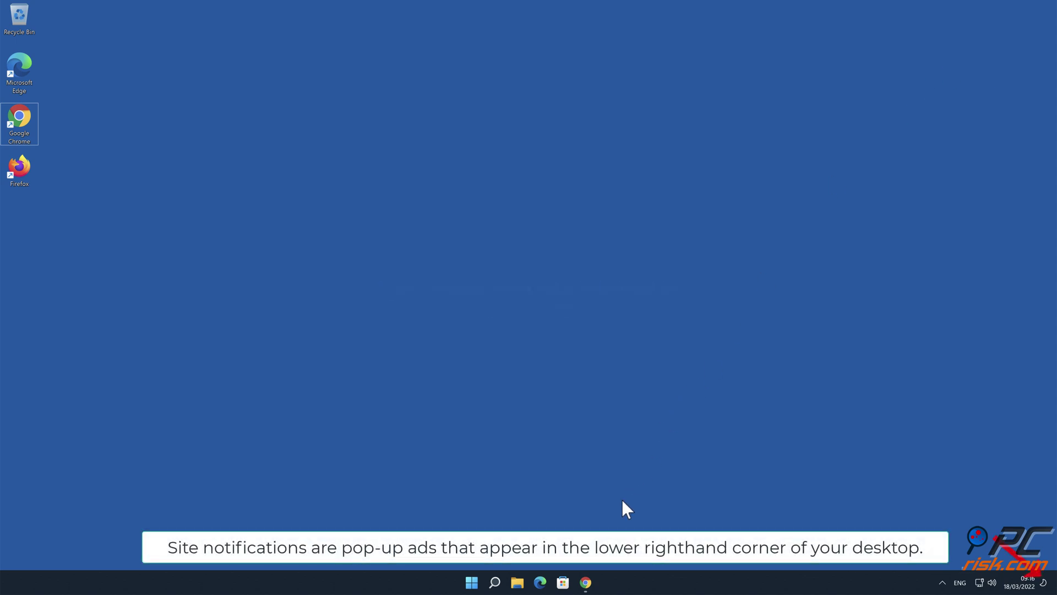
Allow 2058.deeginews.com to show notifications in Chrome, then close the Chrome window
{"action": "left_click", "coordinate": [585, 582]}
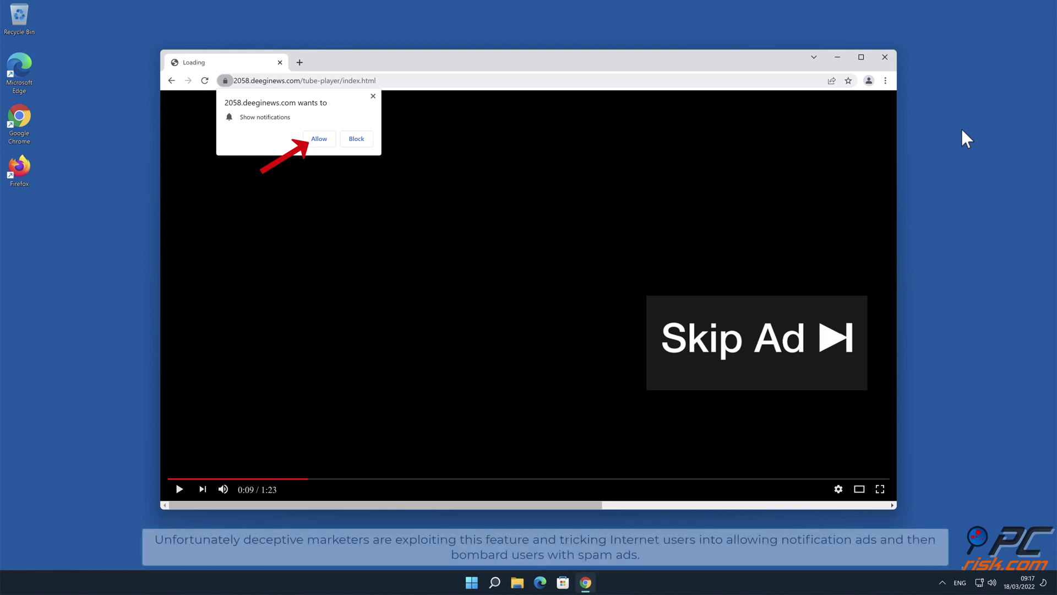
{"action": "left_click", "coordinate": [322, 137]}
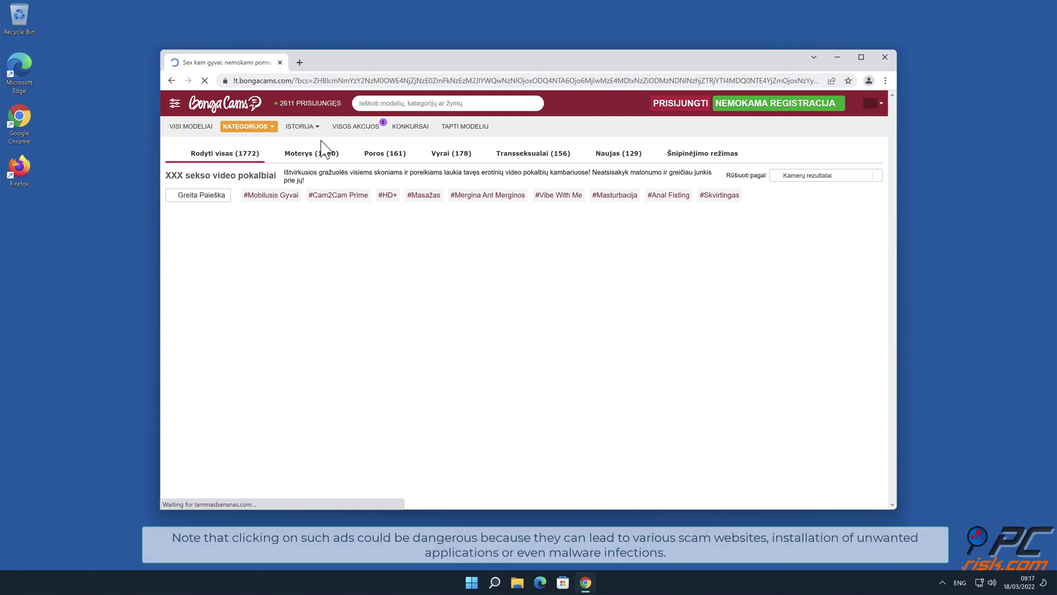
{"action": "left_click", "coordinate": [885, 57]}
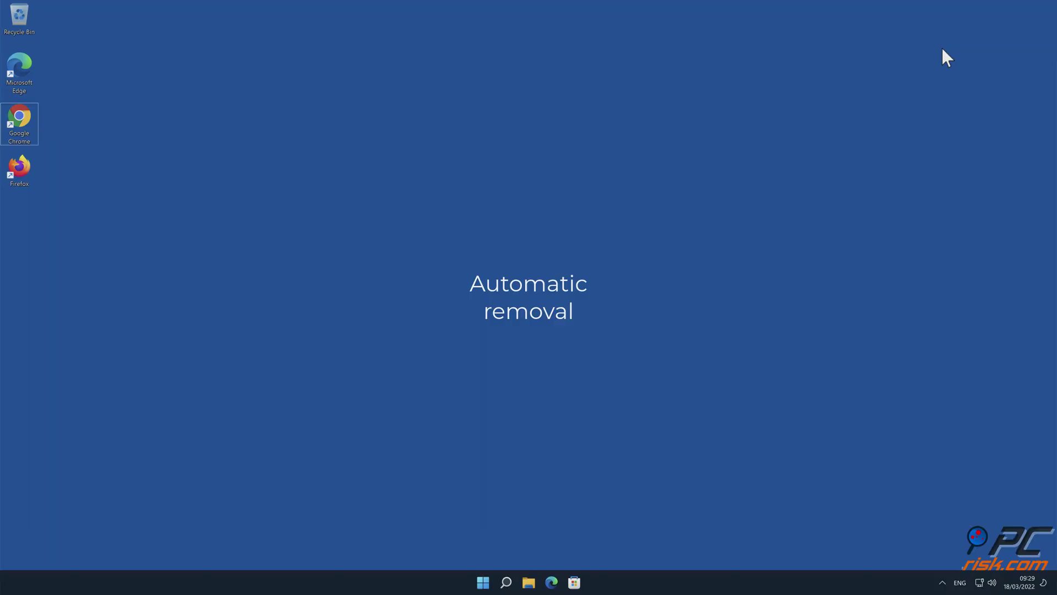
{"action": "double_click", "coordinate": [24, 117]}
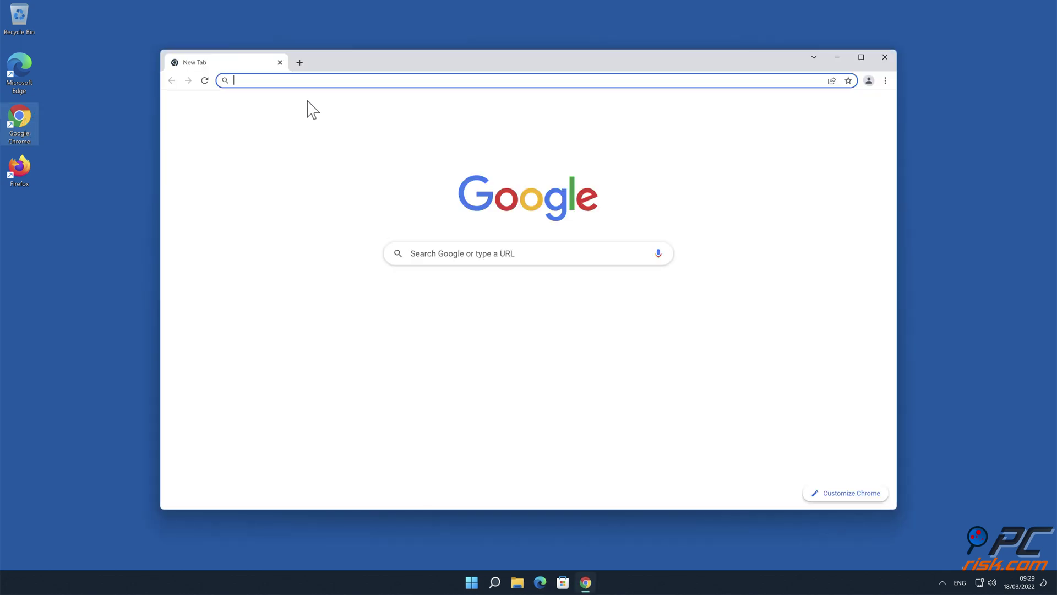
{"action": "type", "text": "www.combo"}
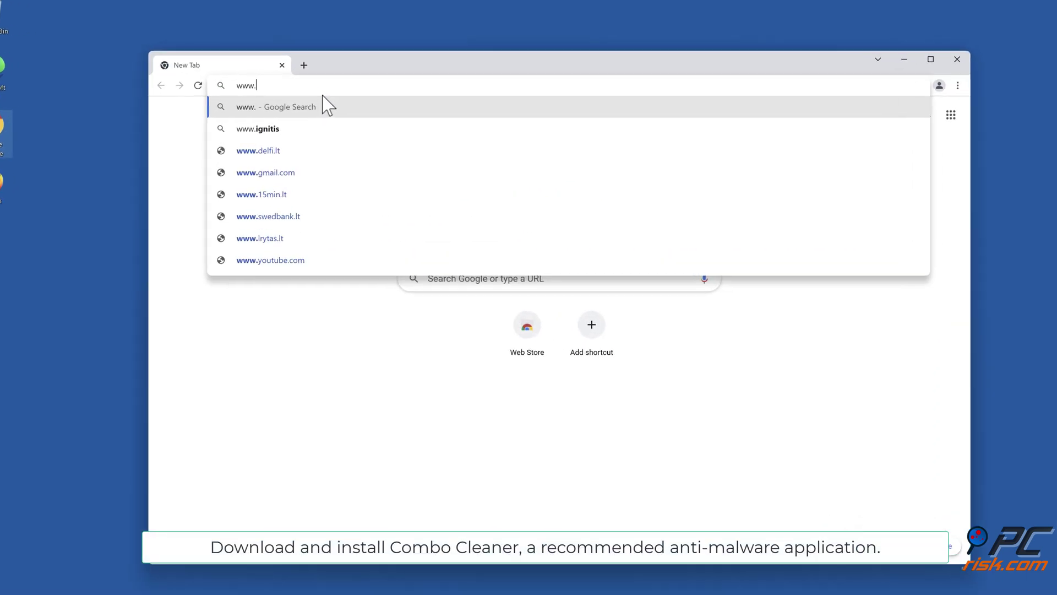
{"action": "type", "text": "cleaner.com"}
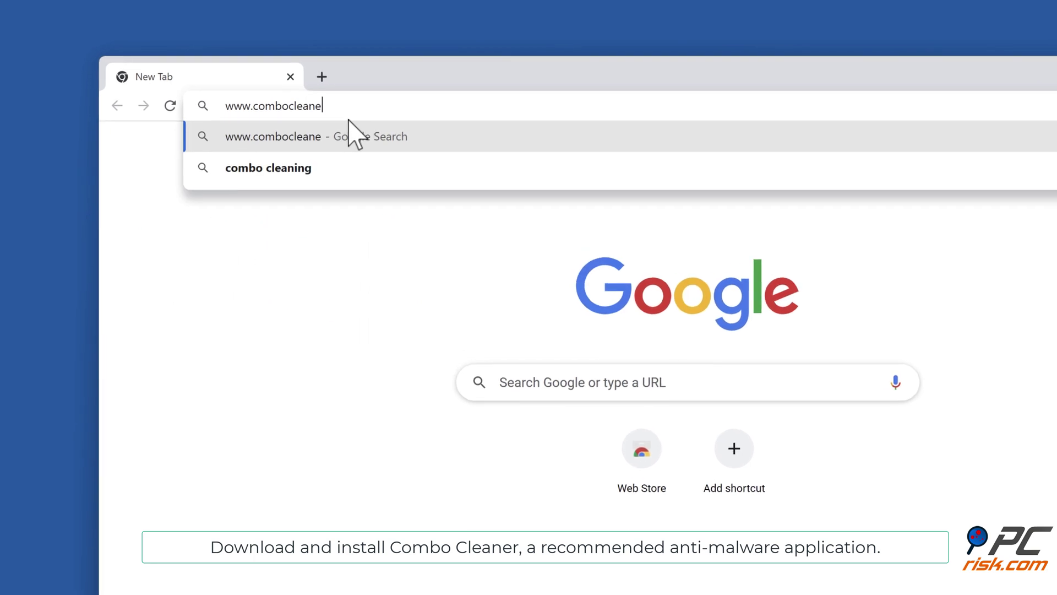
{"action": "key", "text": "Return"}
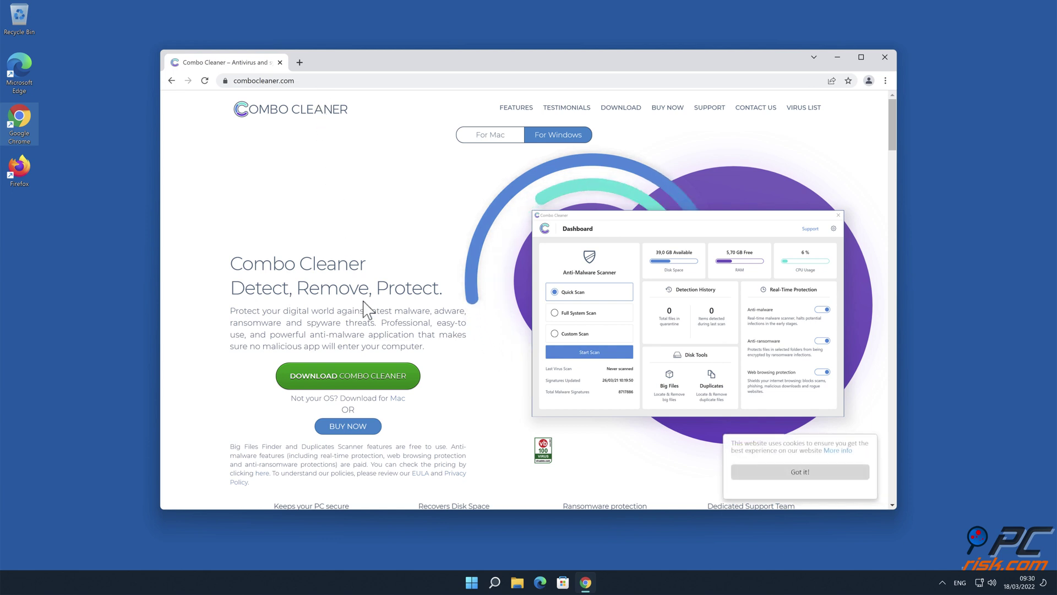
{"action": "left_click", "coordinate": [366, 377]}
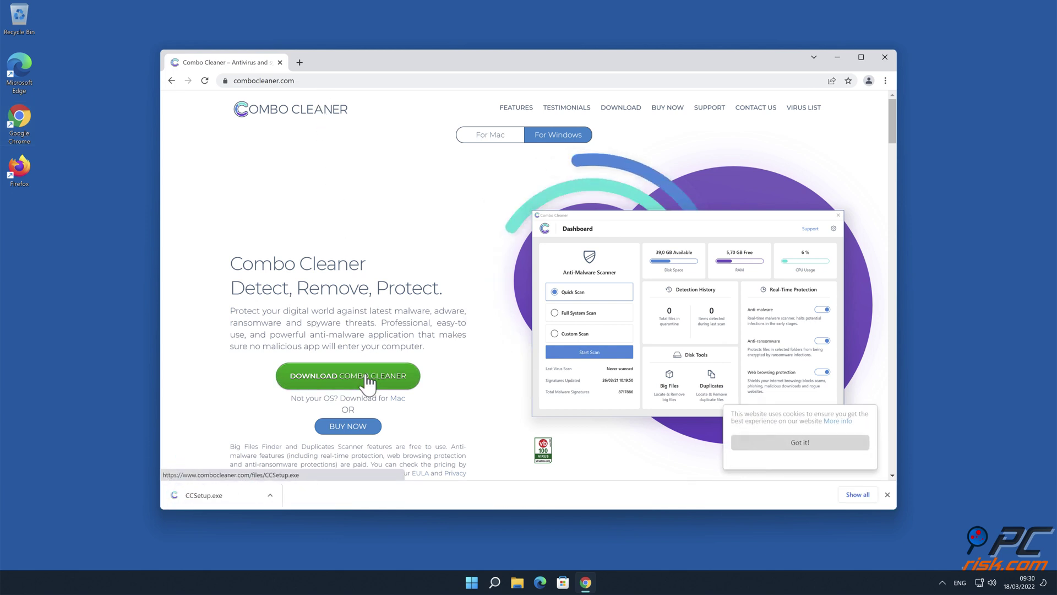
Run CCSetup.exe, approve the UAC prompt, and complete the Combo Cleaner installation
{"action": "left_click", "coordinate": [238, 495]}
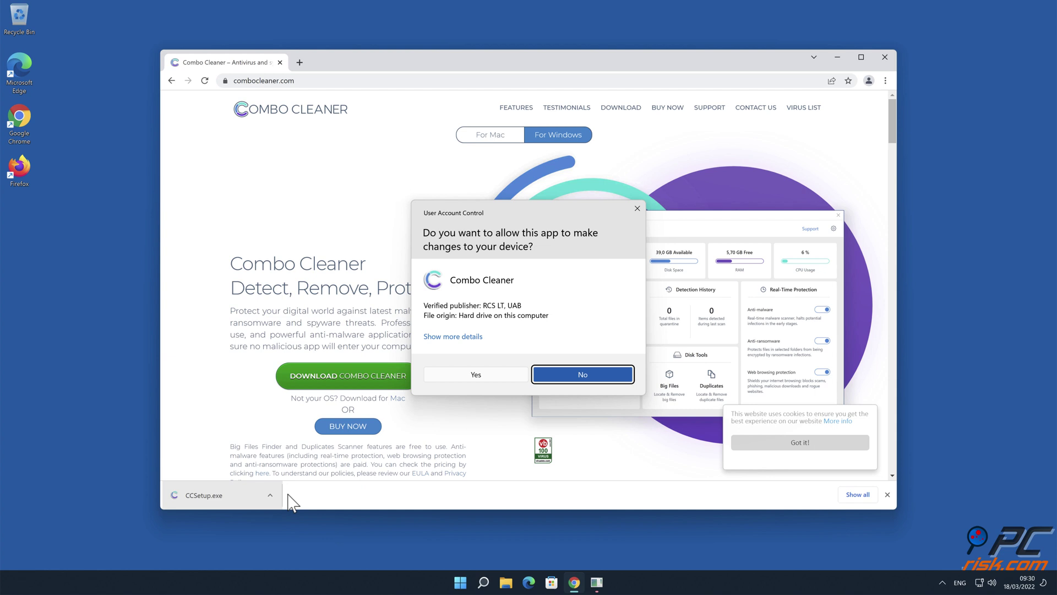
{"action": "left_click", "coordinate": [471, 375]}
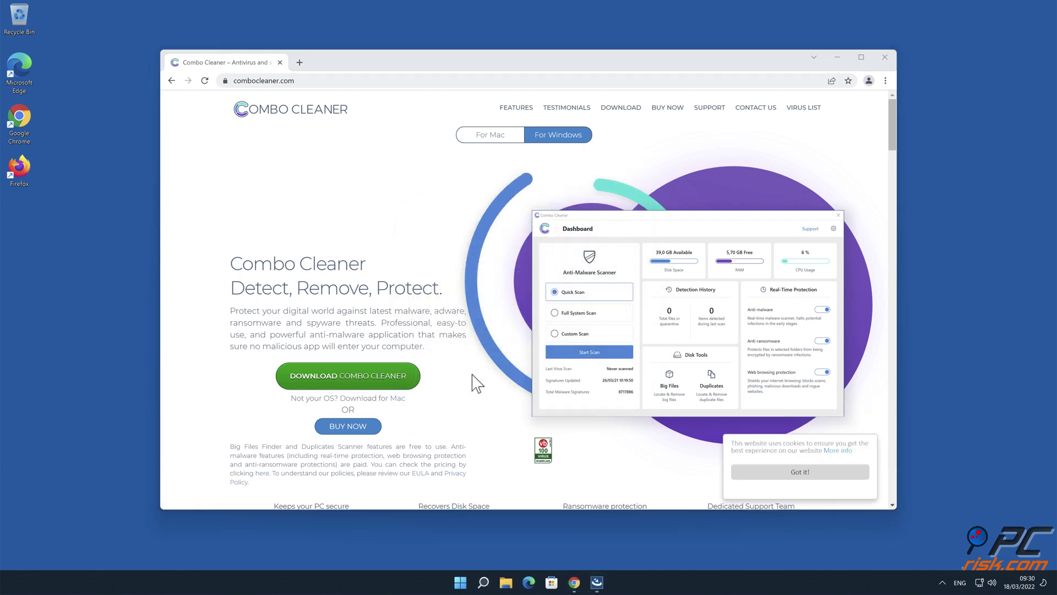
{"action": "left_click", "coordinate": [578, 411]}
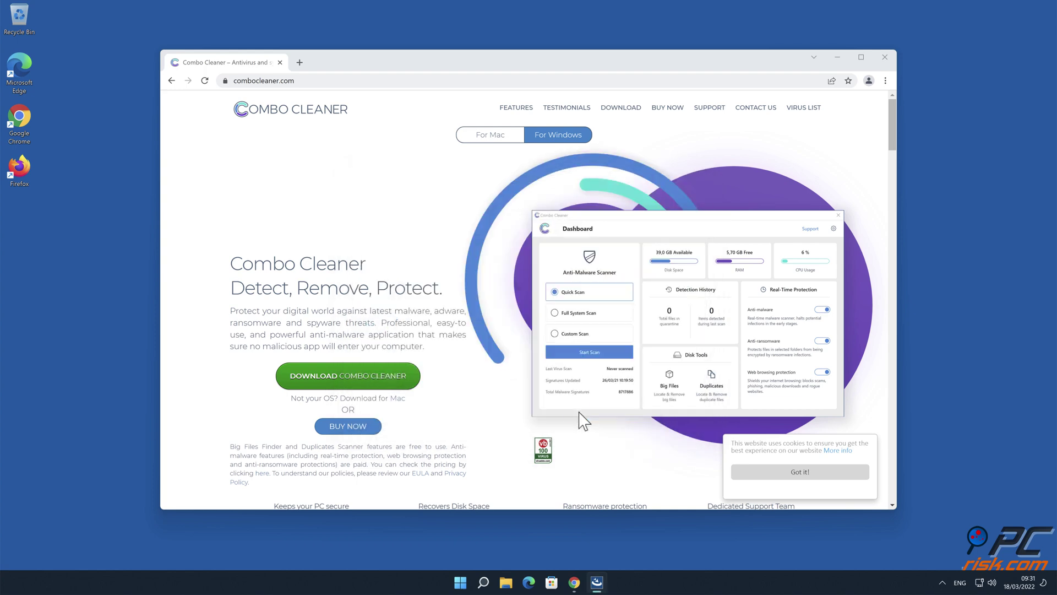
{"action": "left_click", "coordinate": [672, 414]}
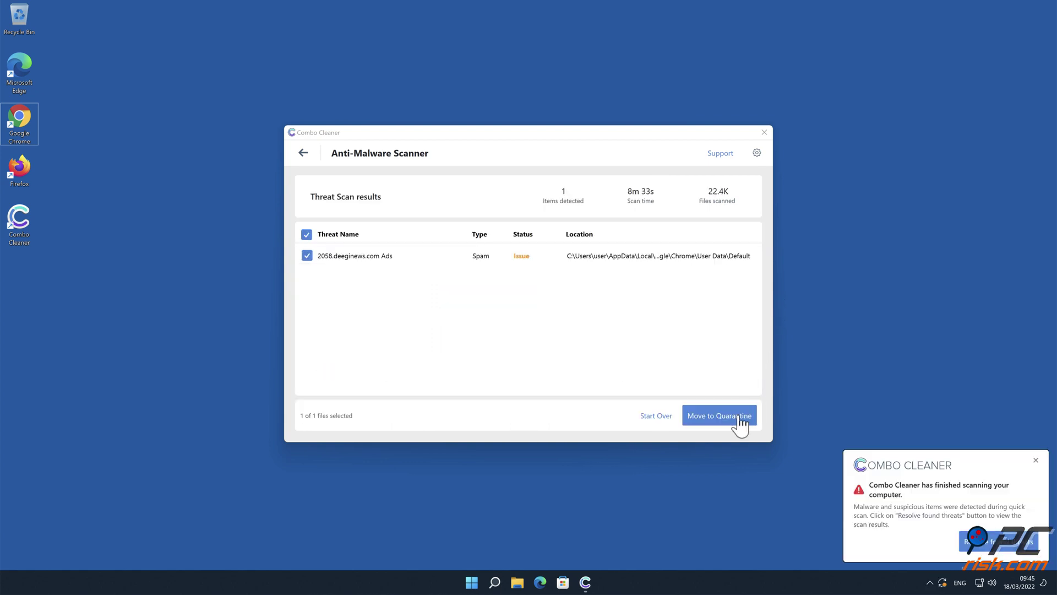
Move the 2058.deeginews.com Ads threat to quarantine and dismiss the Malware Scan Summary
{"action": "left_click", "coordinate": [737, 416]}
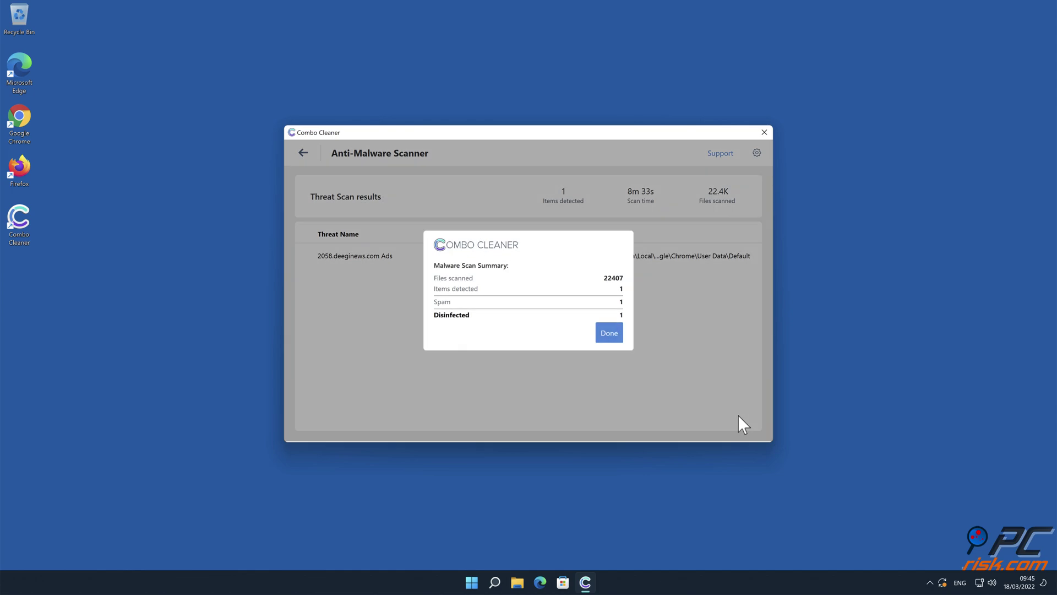
{"action": "left_click", "coordinate": [615, 340]}
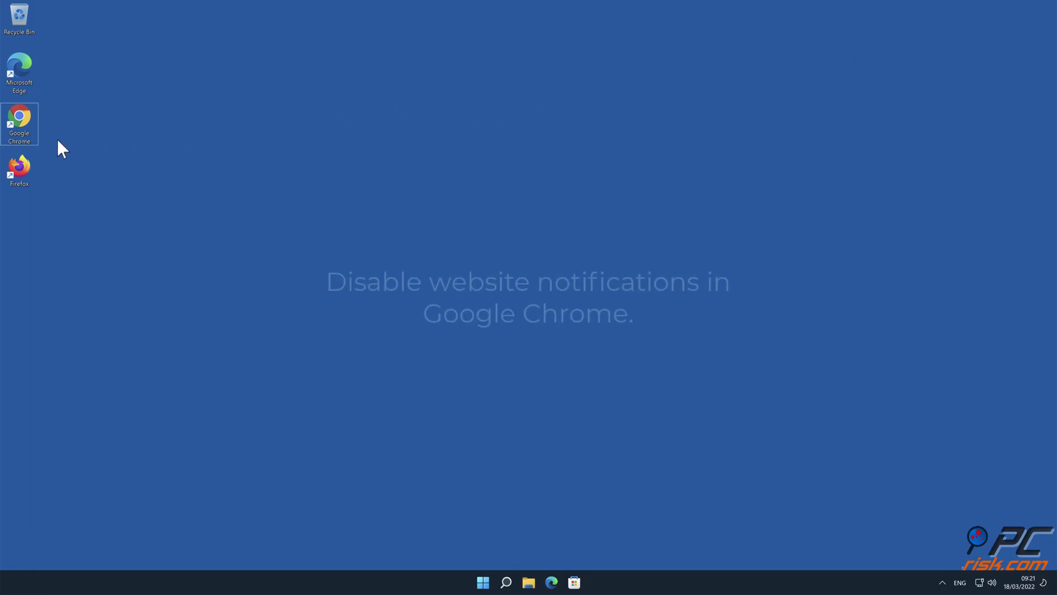
Remove 2058.deeginews.com from the allowed list in Chrome's Site Settings > Notifications
{"action": "double_click", "coordinate": [30, 131]}
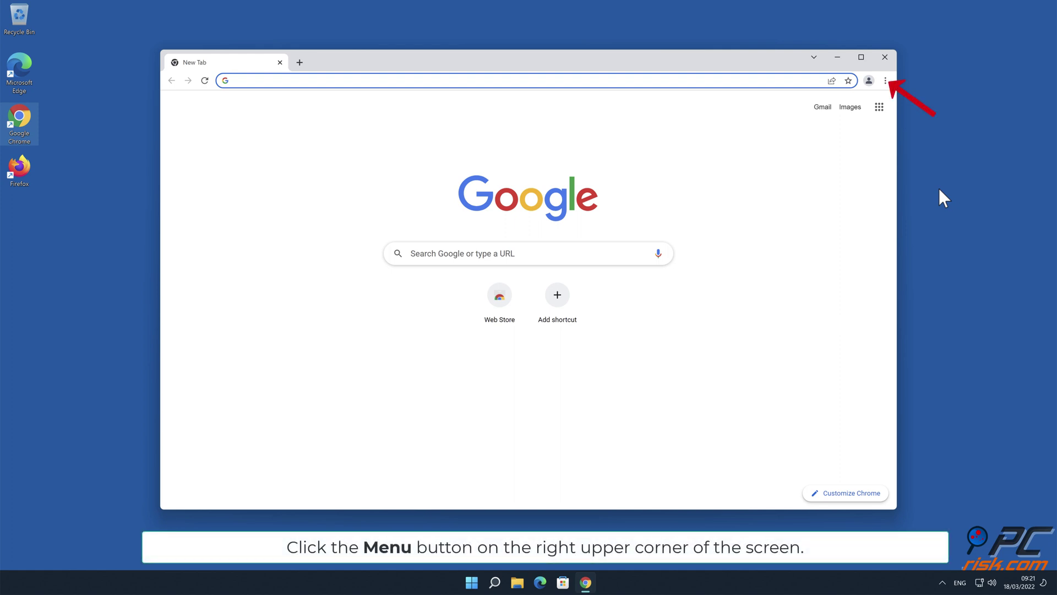
{"action": "left_click", "coordinate": [885, 81]}
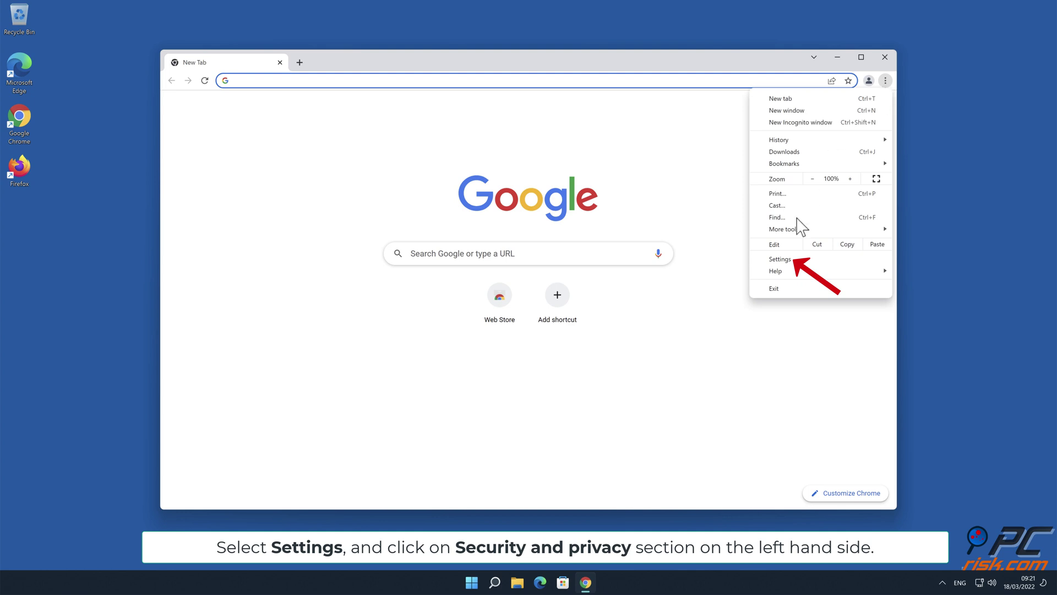
{"action": "left_click", "coordinate": [787, 260]}
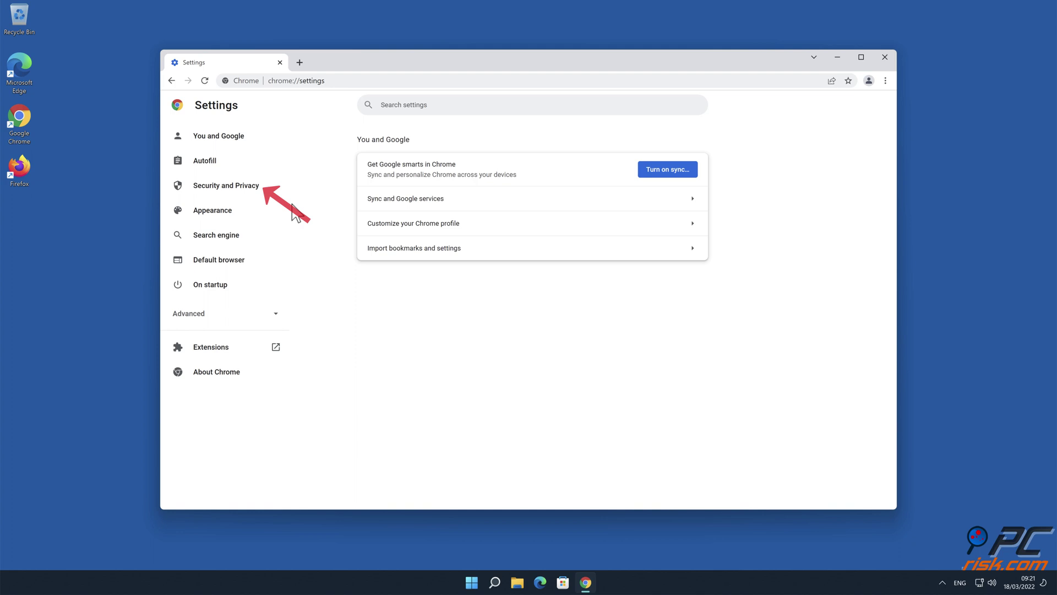
{"action": "left_click", "coordinate": [253, 194]}
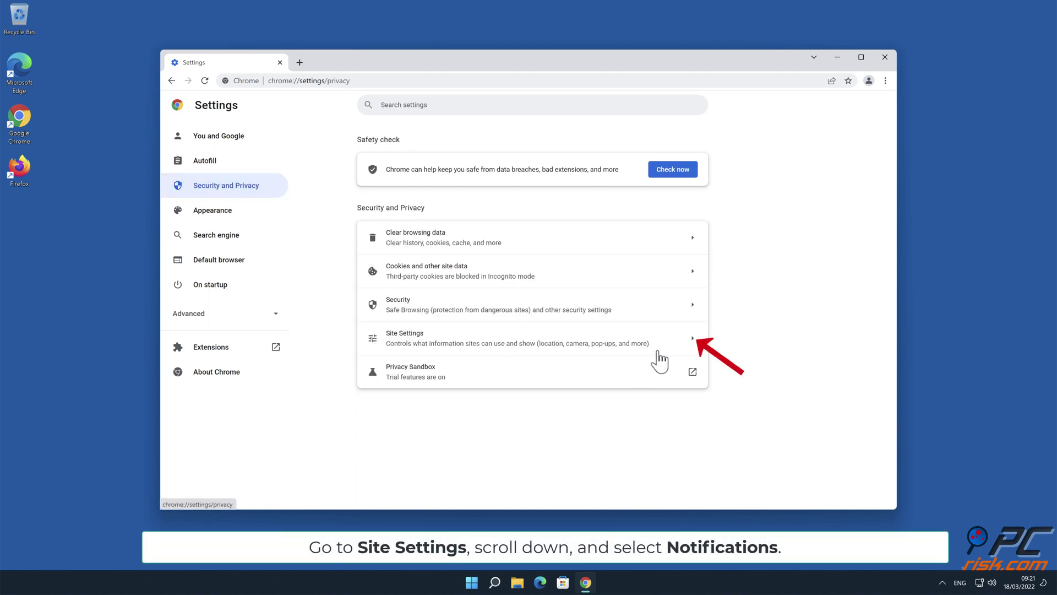
{"action": "left_click", "coordinate": [690, 346]}
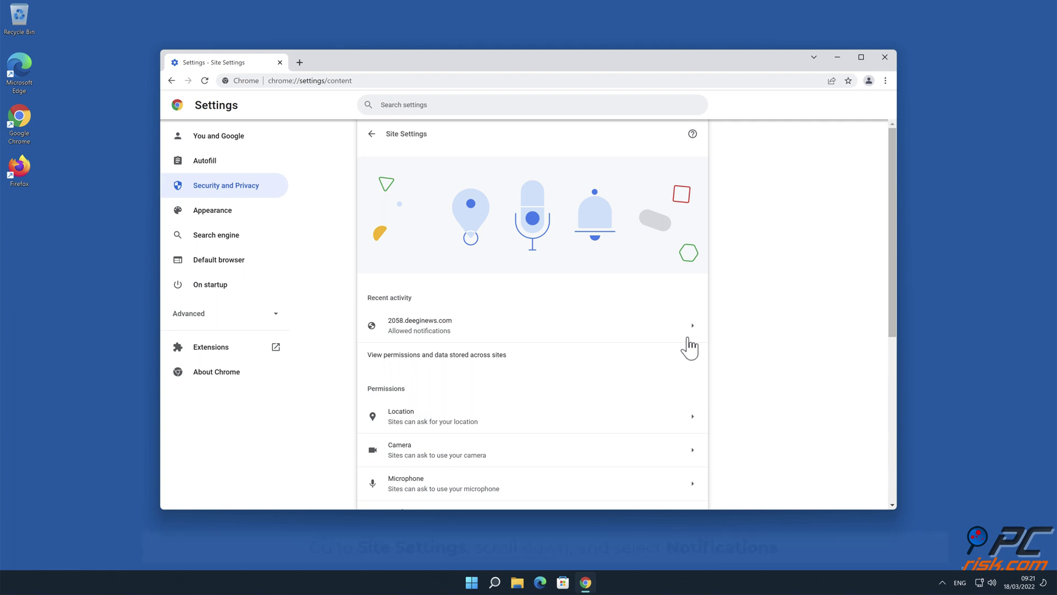
{"action": "left_click_drag", "start_coordinate": [886, 245], "coordinate": [890, 353]}
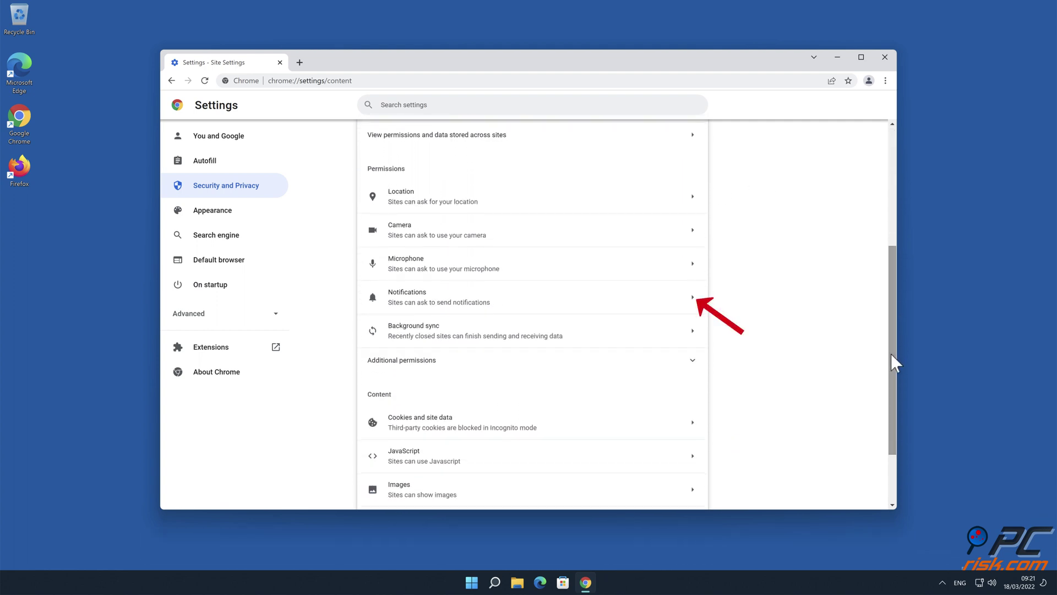
{"action": "left_click", "coordinate": [693, 300]}
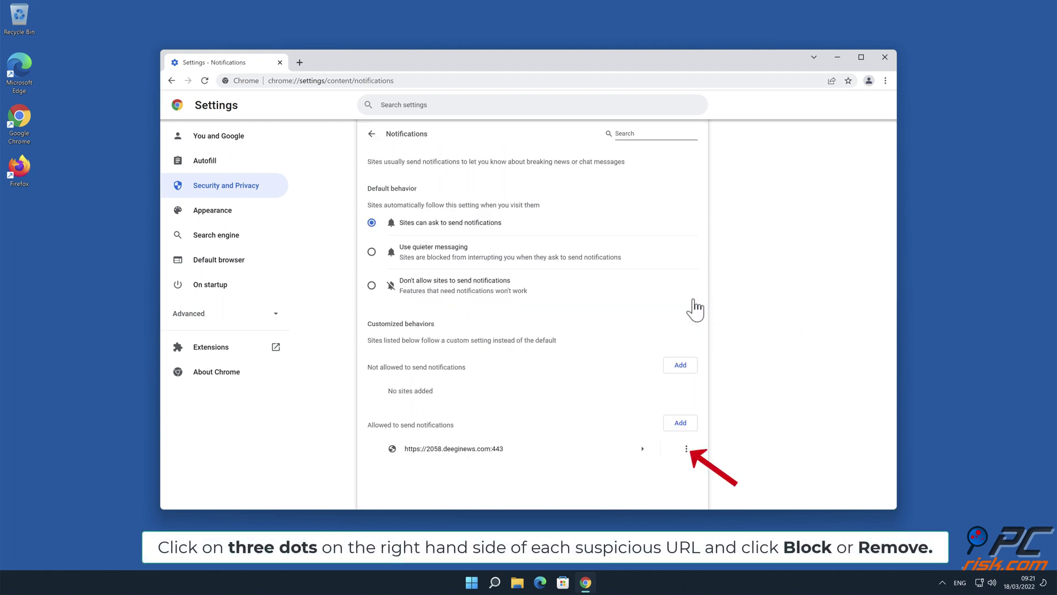
{"action": "left_click", "coordinate": [686, 448]}
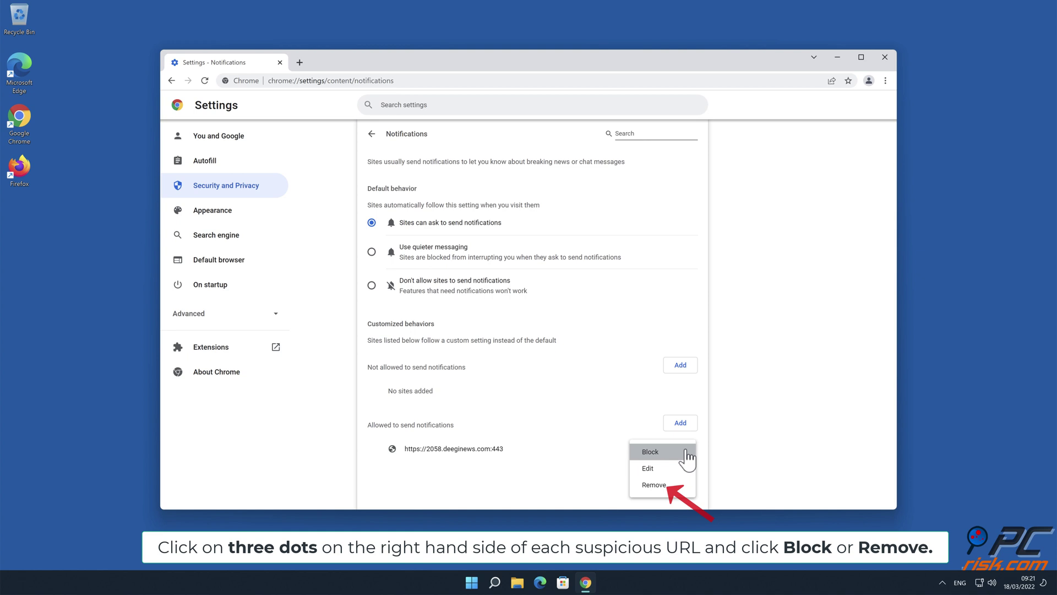
{"action": "left_click", "coordinate": [672, 487]}
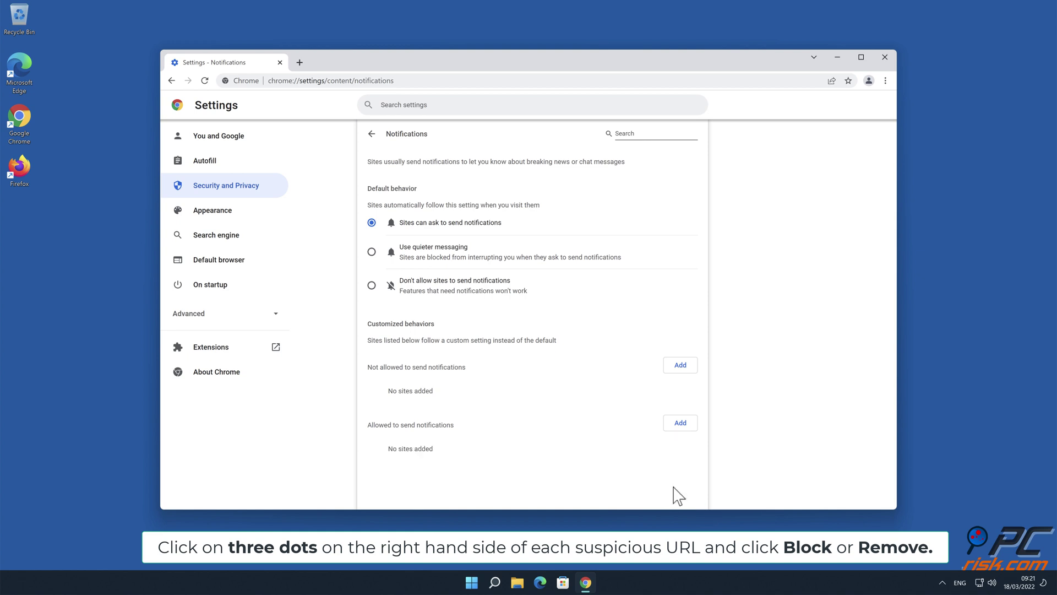
Close Chrome and open Safari's Preferences on the Websites tab
{"action": "left_click", "coordinate": [884, 59]}
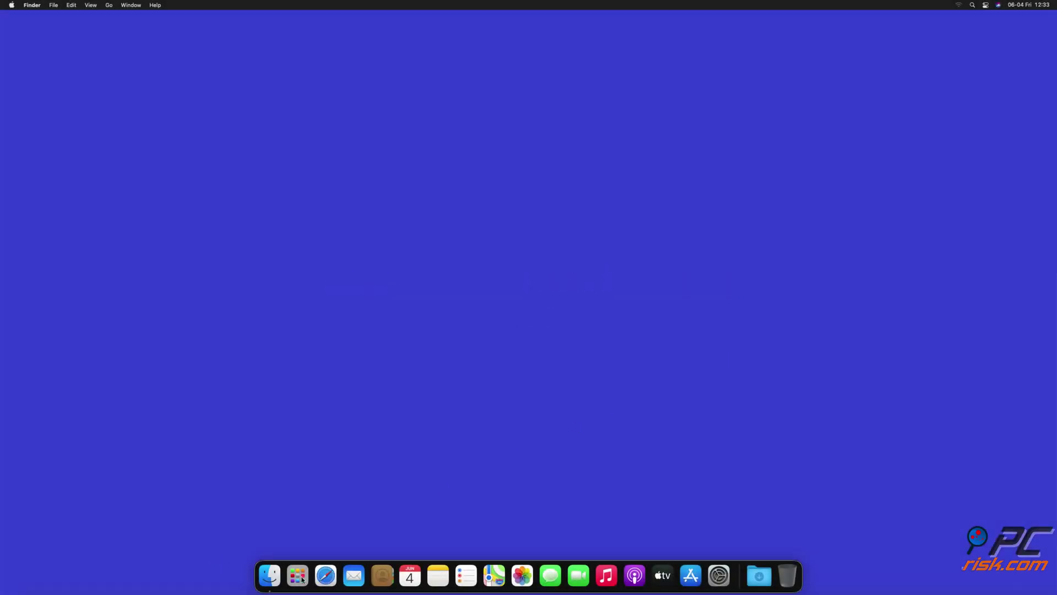
{"action": "left_click", "coordinate": [322, 578]}
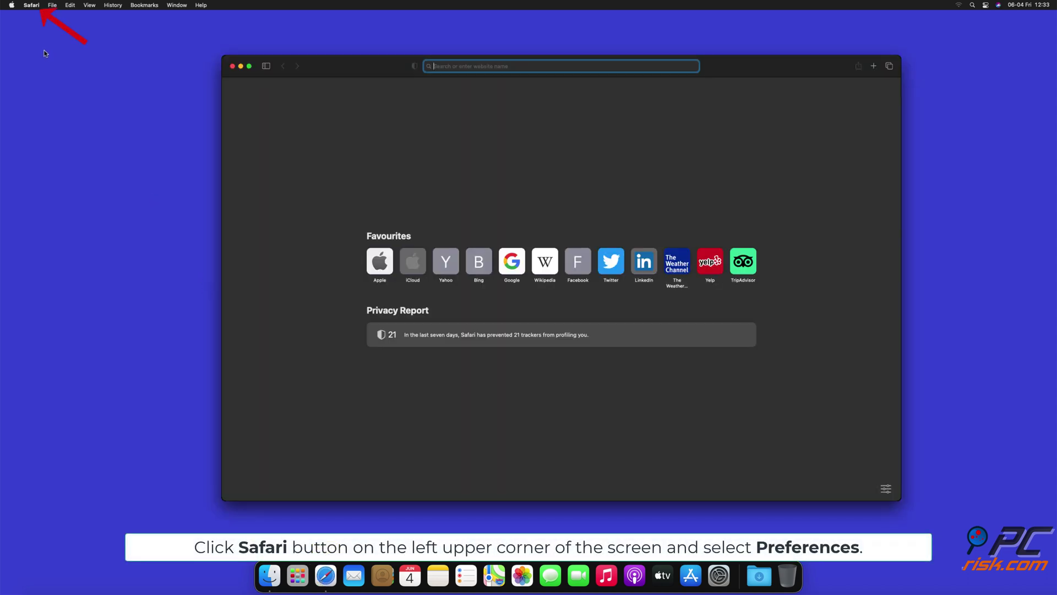
{"action": "left_click", "coordinate": [31, 6]}
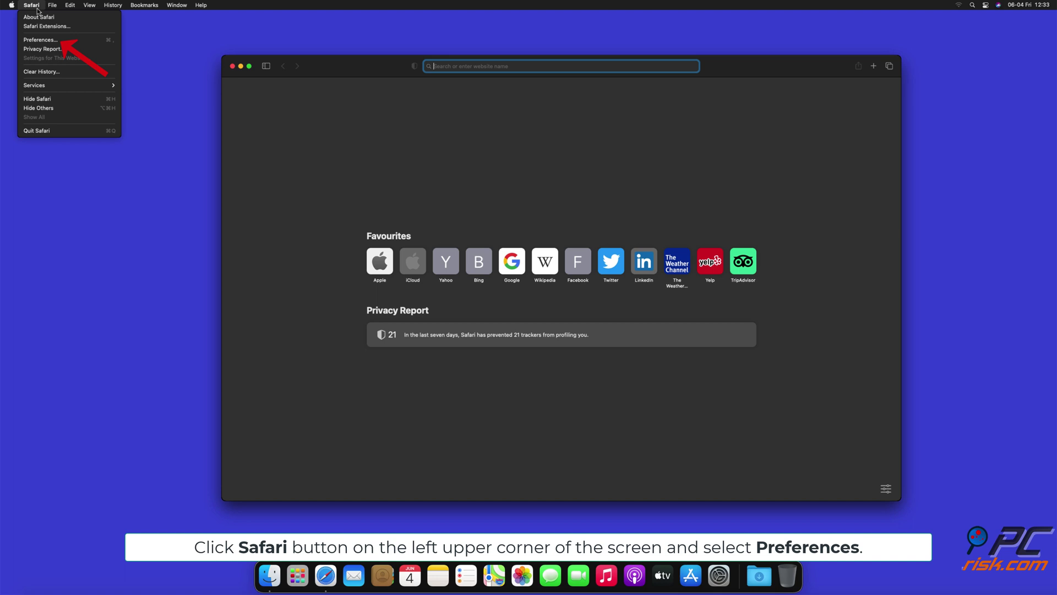
{"action": "left_click", "coordinate": [52, 40]}
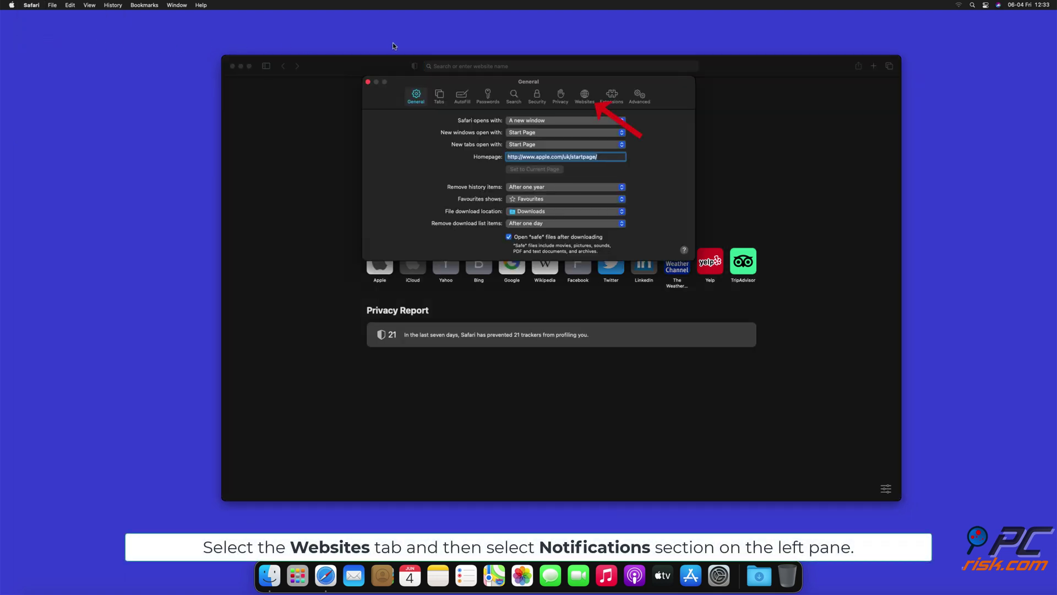
{"action": "left_click", "coordinate": [584, 97]}
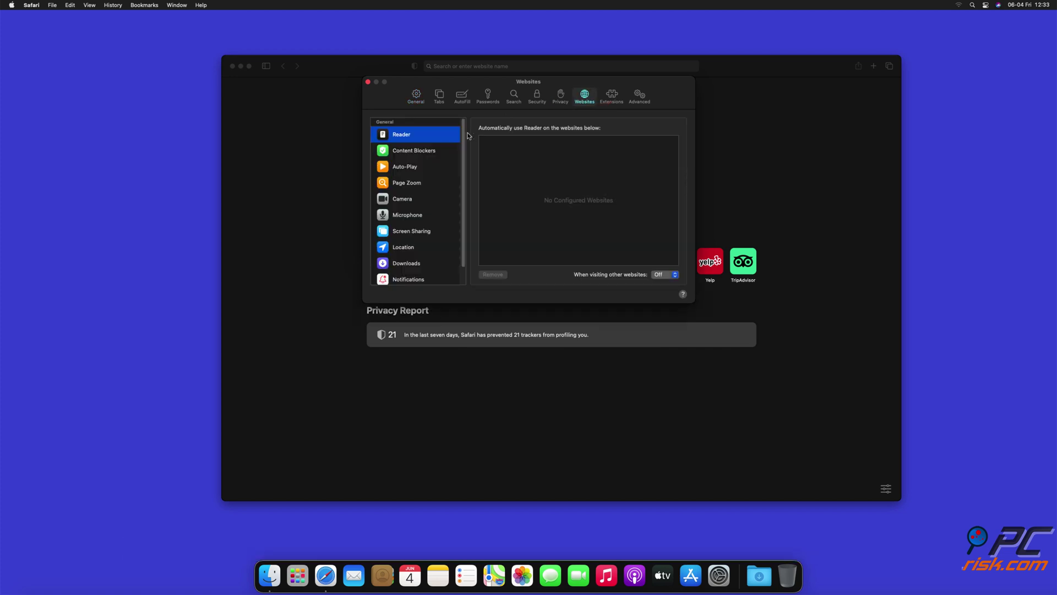
Set notifications for findmedia.biz, thehugefeed.com and watch-video.net to Deny, then close Preferences
{"action": "left_click_drag", "start_coordinate": [464, 137], "coordinate": [464, 170]}
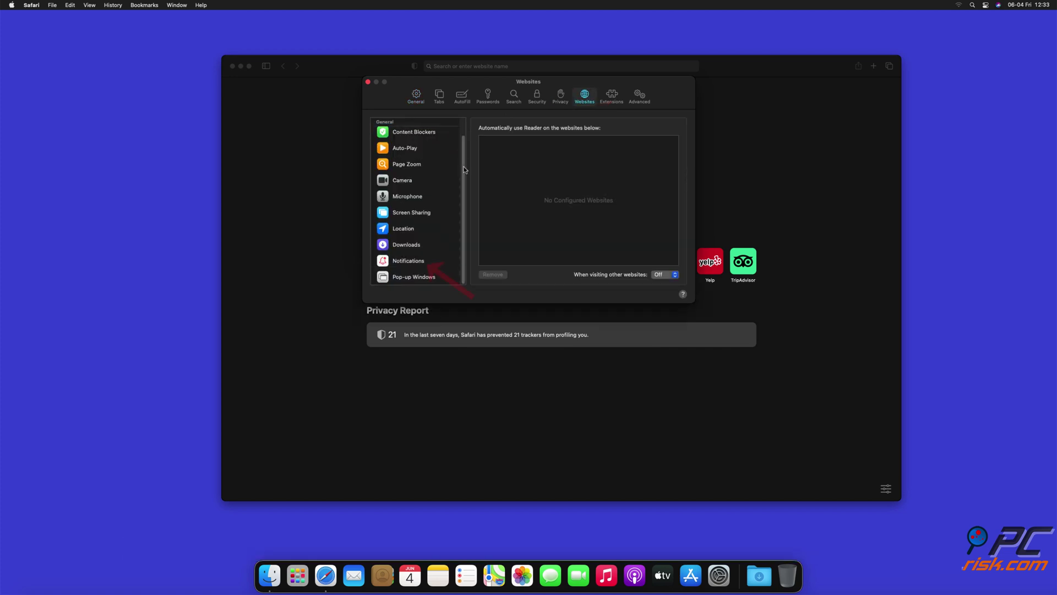
{"action": "left_click", "coordinate": [410, 262]}
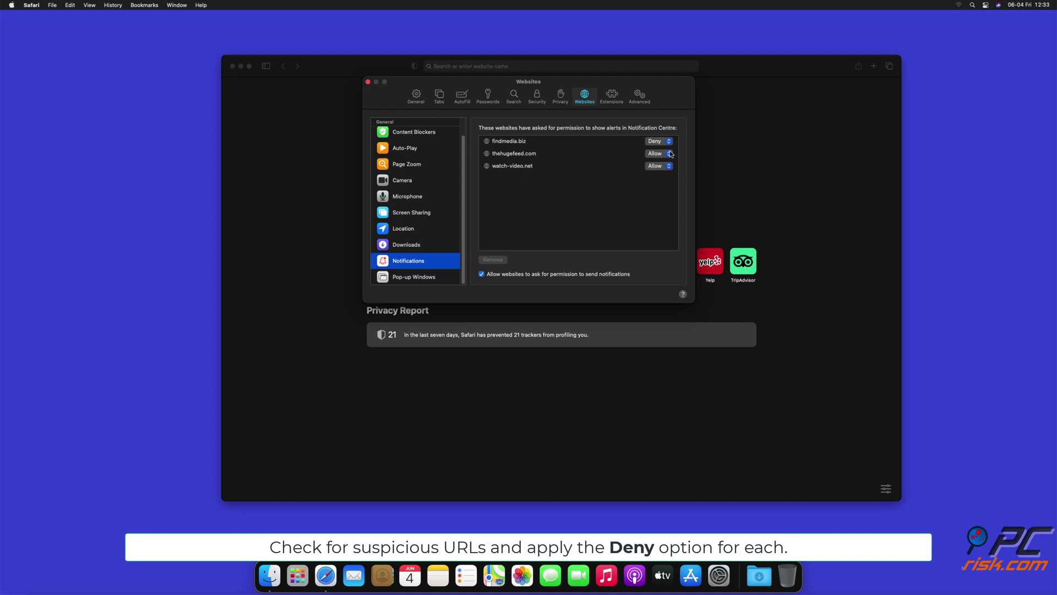
{"action": "left_click", "coordinate": [670, 153]}
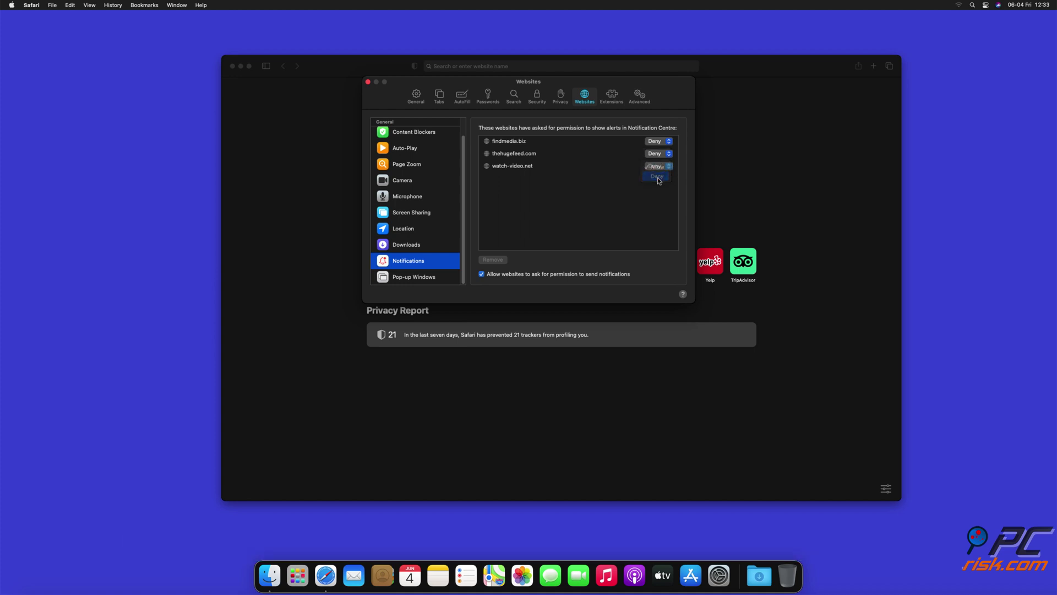
{"action": "left_click", "coordinate": [368, 82]}
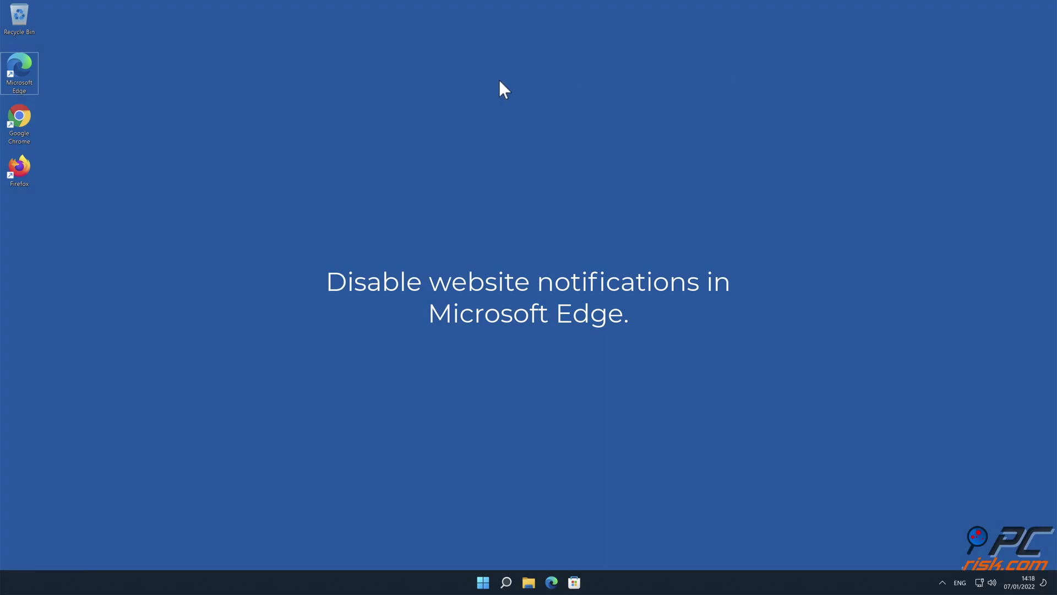
Open Edge Settings > Cookies and site permissions and scroll down to All permissions
{"action": "double_click", "coordinate": [25, 73]}
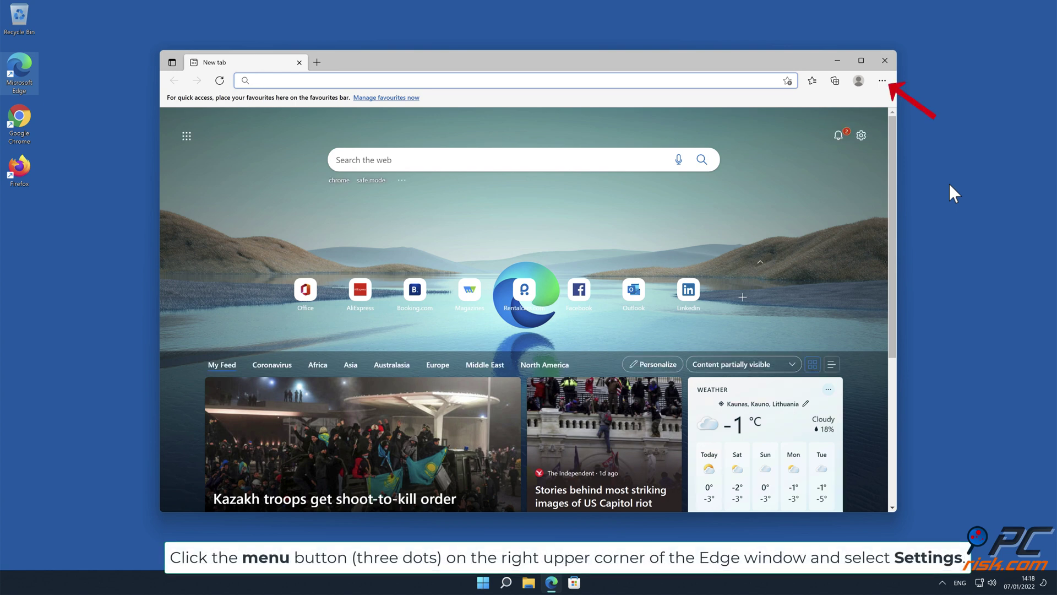
{"action": "left_click", "coordinate": [882, 82]}
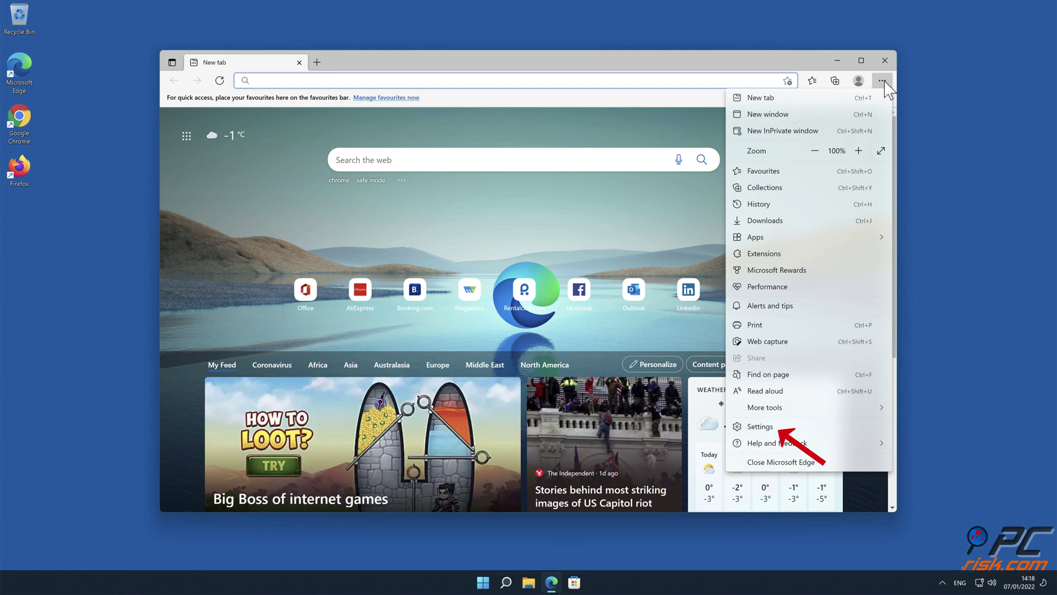
{"action": "left_click", "coordinate": [760, 427]}
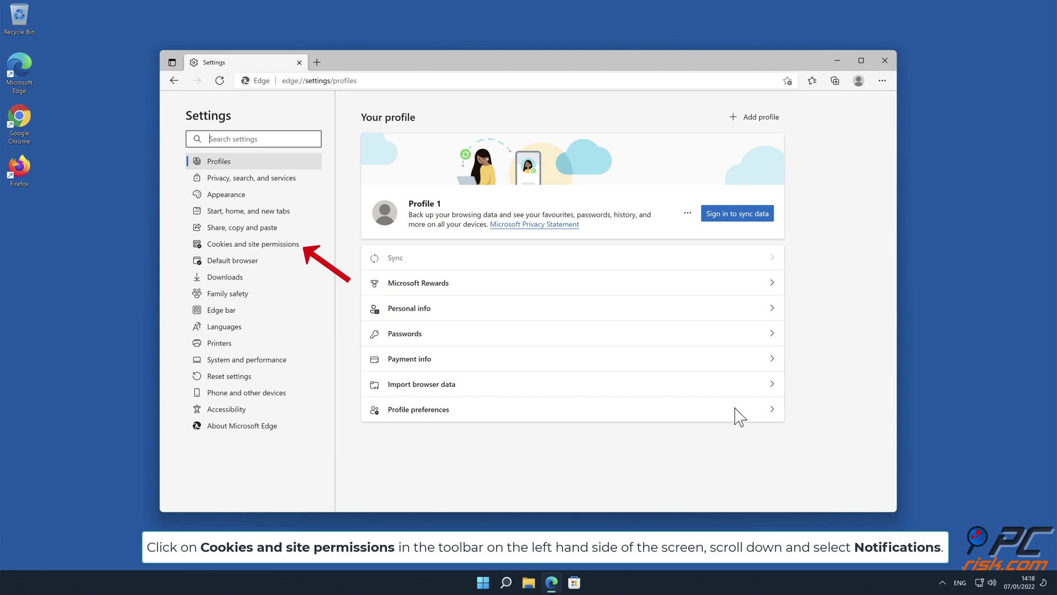
{"action": "left_click", "coordinate": [291, 251]}
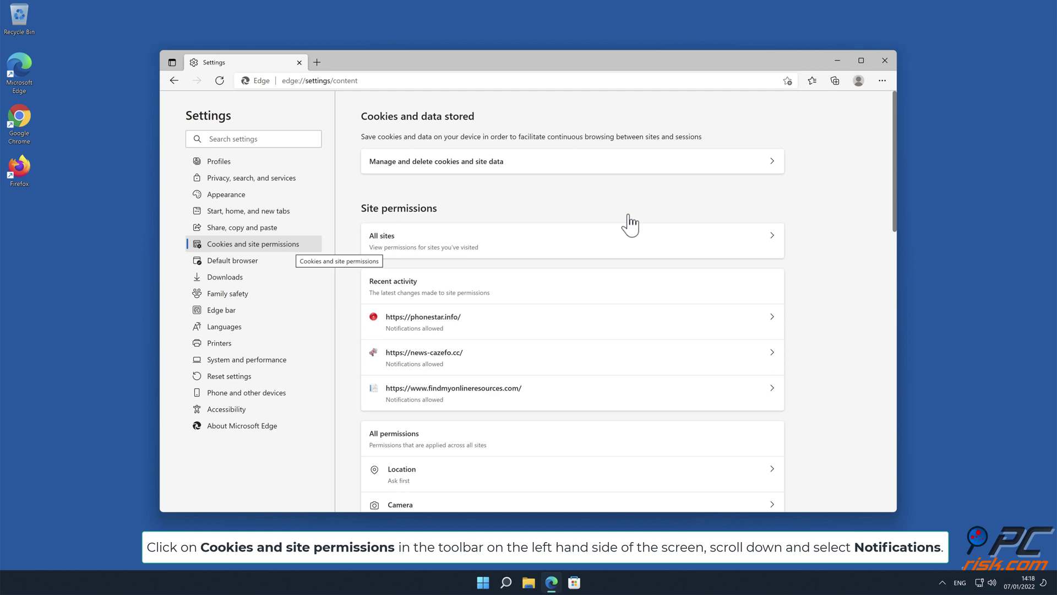
{"action": "scroll", "coordinate": [894, 181], "scroll_direction": "down", "scroll_amount": 1}
{"action": "left_click_drag", "start_coordinate": [893, 173], "coordinate": [897, 272]}
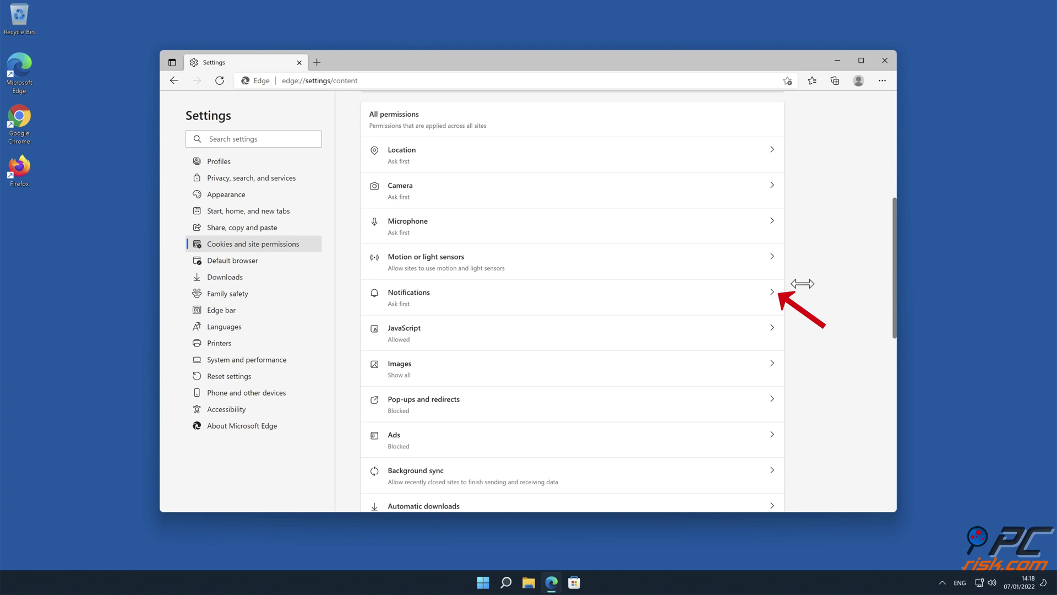
Under Edge Notifications, remove news-cazefo.cc, findmyonlineresources.com and phonestar.info from Allow, then close Edge
{"action": "left_click", "coordinate": [772, 299]}
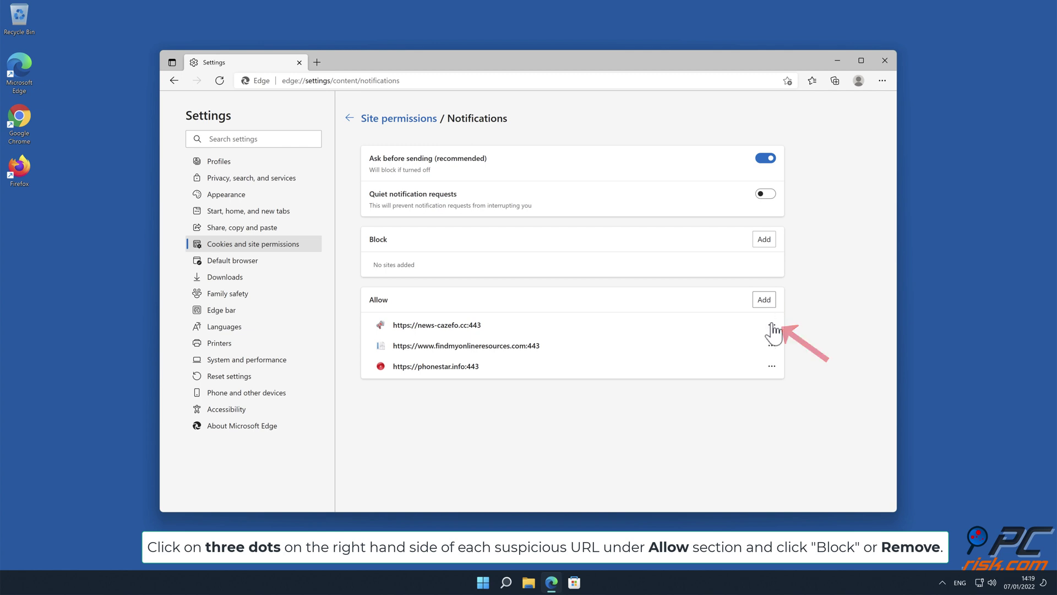
{"action": "left_click", "coordinate": [771, 325]}
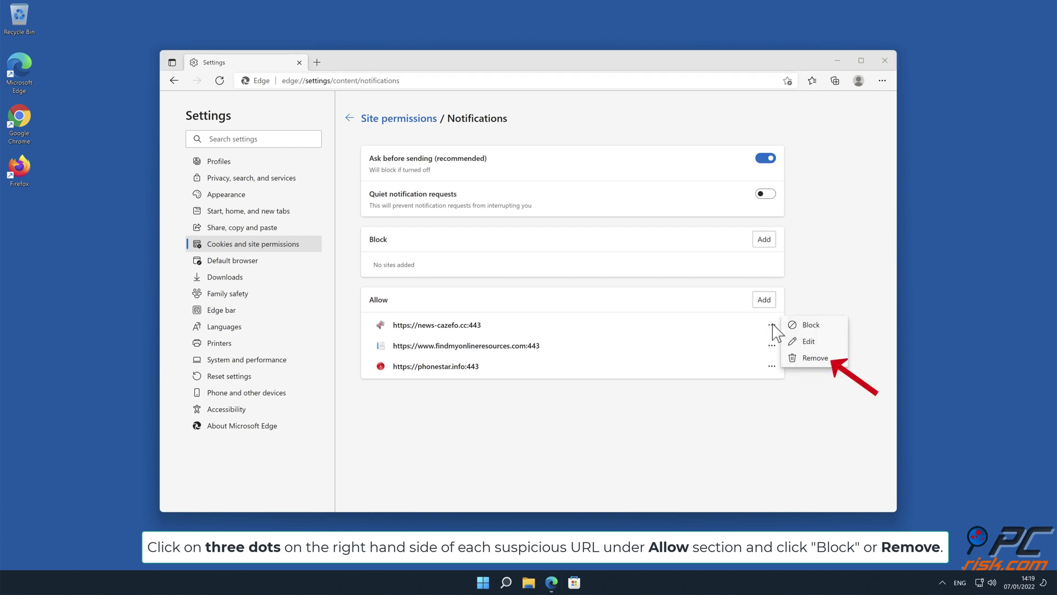
{"action": "left_click", "coordinate": [816, 359]}
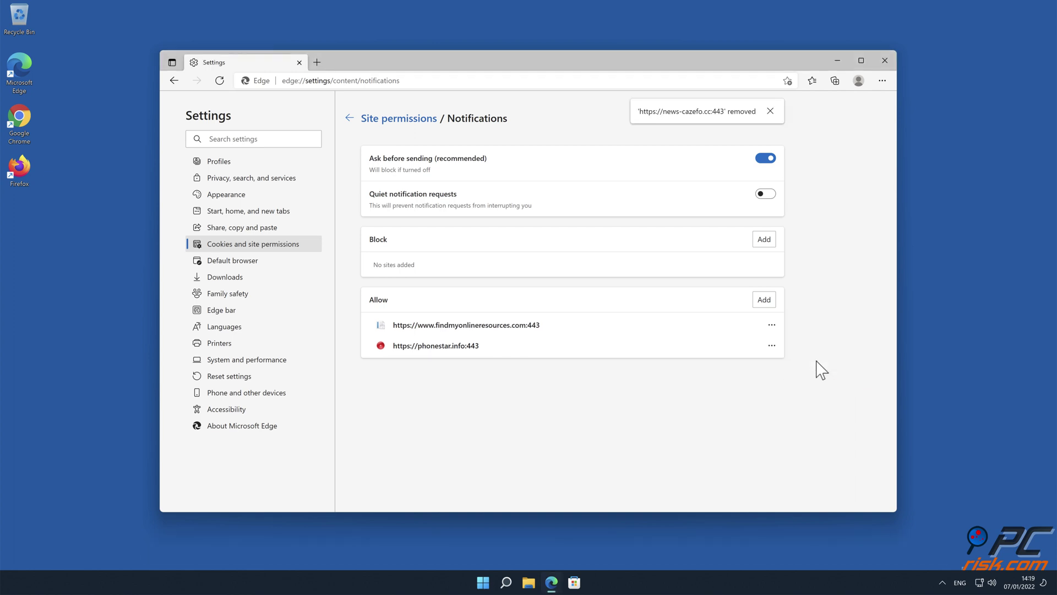
{"action": "left_click", "coordinate": [772, 325]}
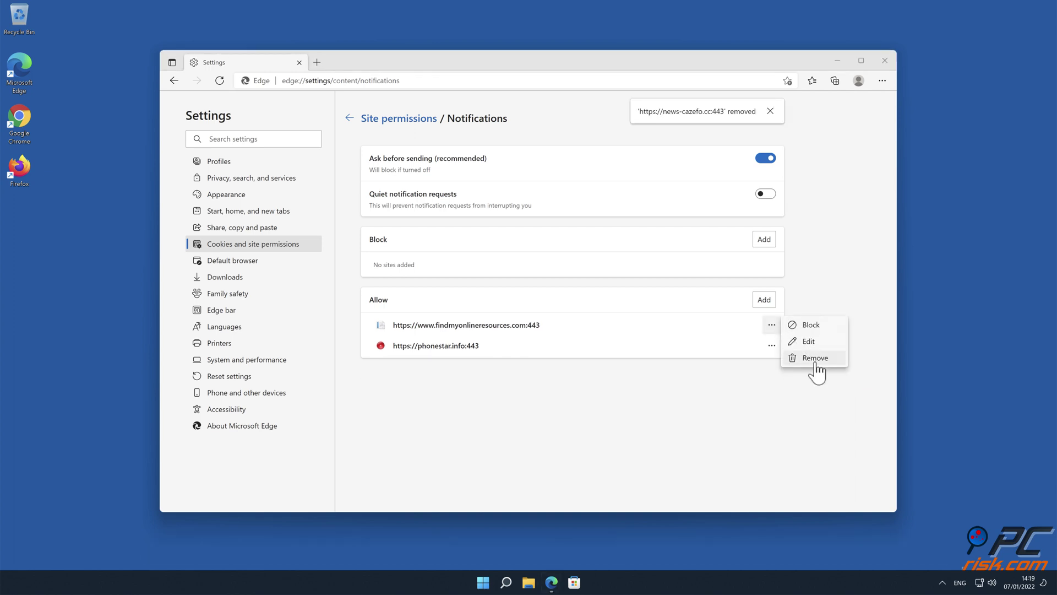
{"action": "left_click", "coordinate": [816, 360]}
{"action": "left_click", "coordinate": [772, 325]}
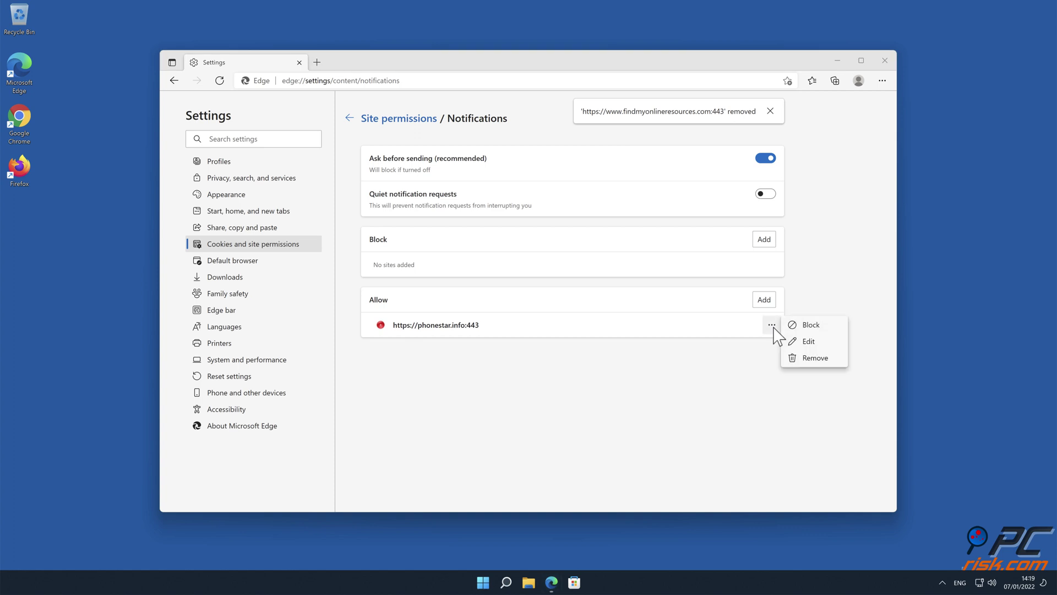
{"action": "left_click", "coordinate": [812, 359]}
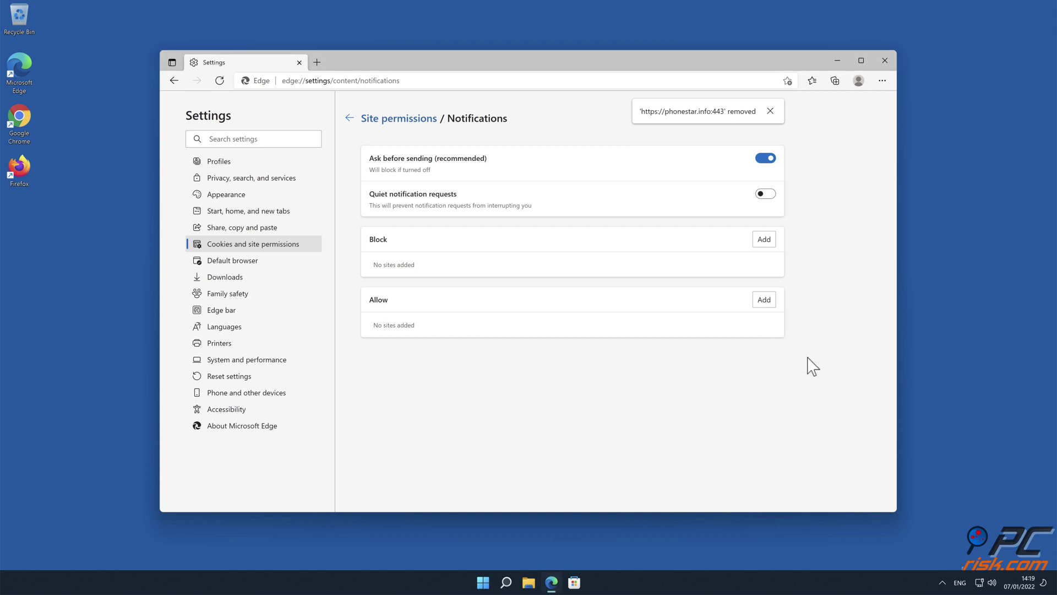
{"action": "left_click", "coordinate": [885, 61]}
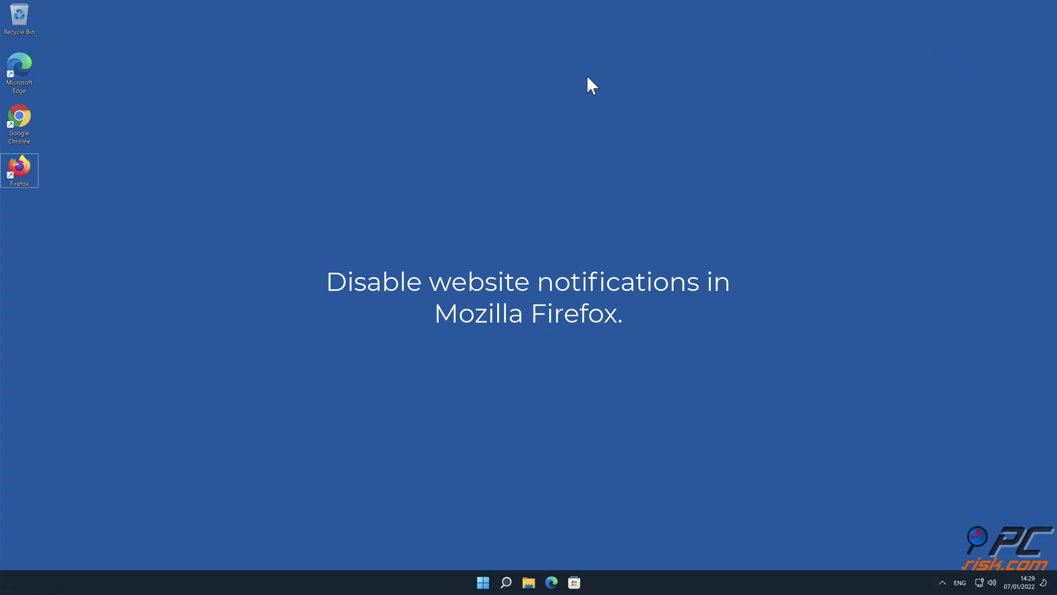
Launch Firefox from the desktop and open Settings from the hamburger menu
{"action": "double_click", "coordinate": [14, 171]}
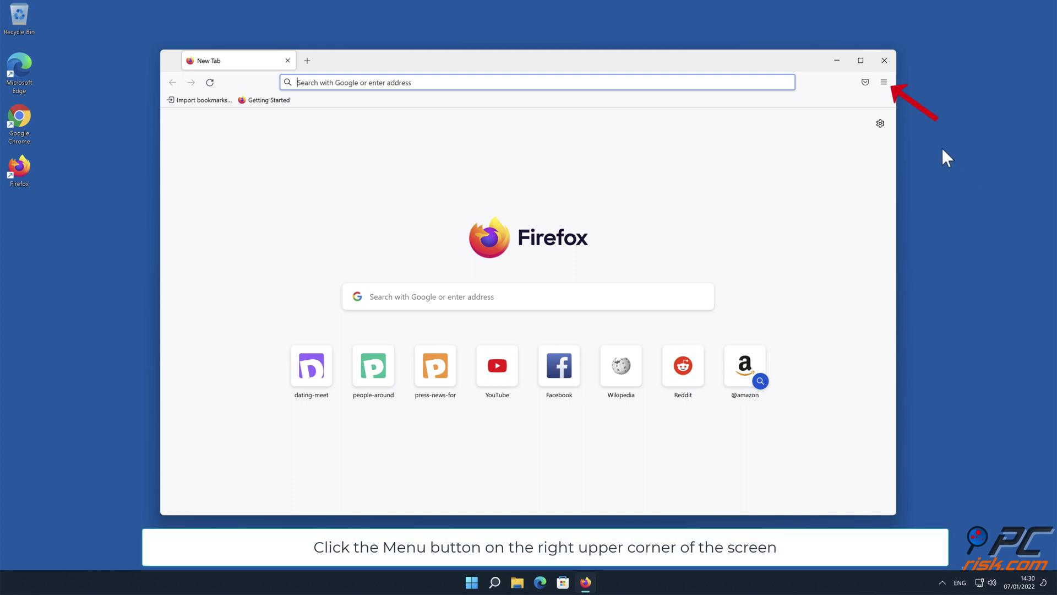
{"action": "left_click", "coordinate": [883, 83]}
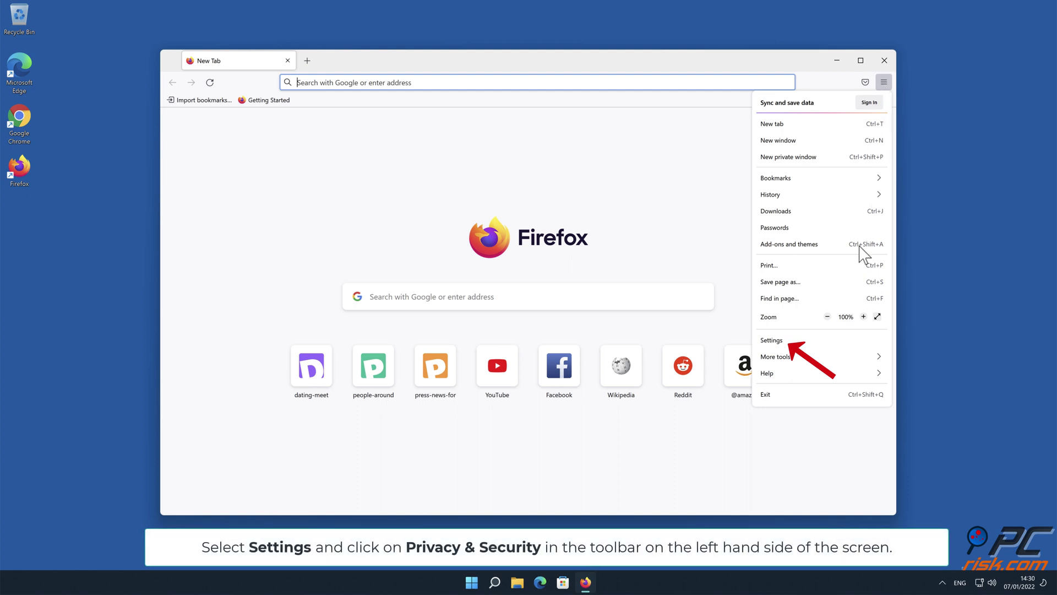
{"action": "left_click", "coordinate": [826, 337]}
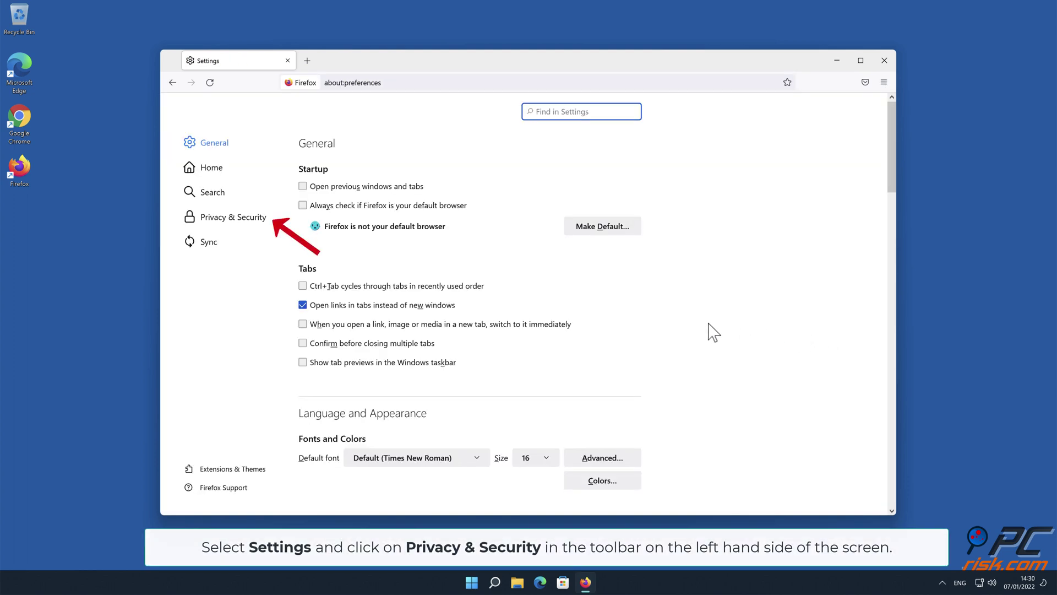
In Privacy & Security, open the Notifications permission settings listing the three allowed sites
{"action": "left_click", "coordinate": [253, 219]}
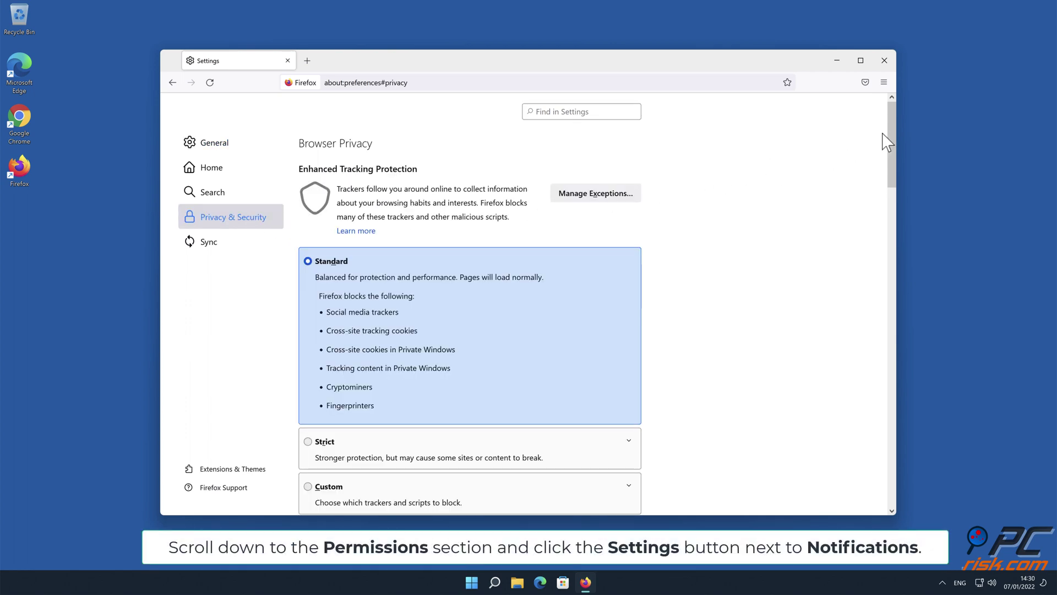
{"action": "left_click_drag", "start_coordinate": [893, 142], "coordinate": [893, 347]}
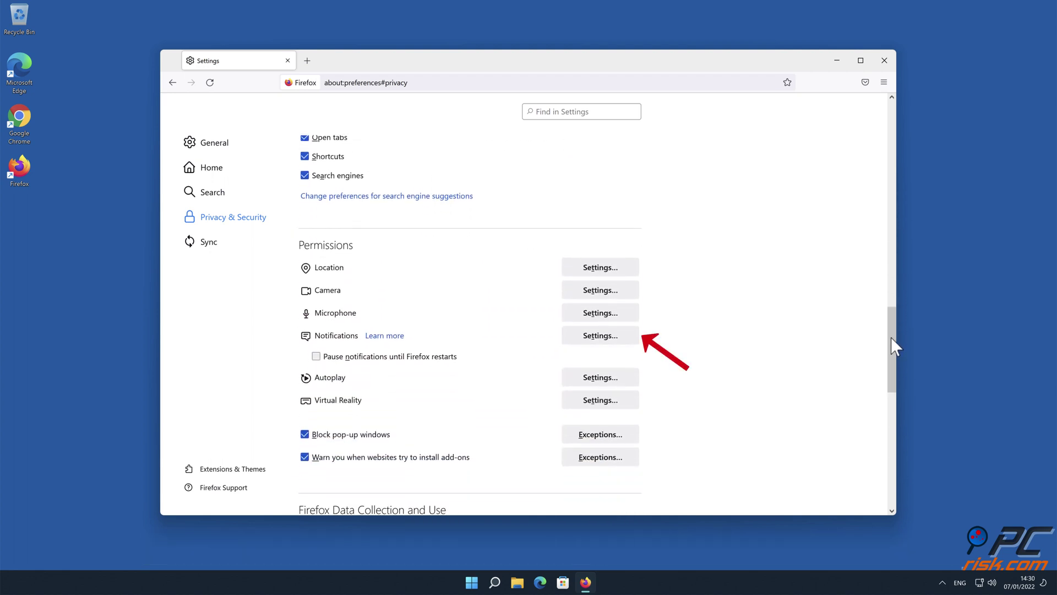
{"action": "left_click", "coordinate": [629, 338]}
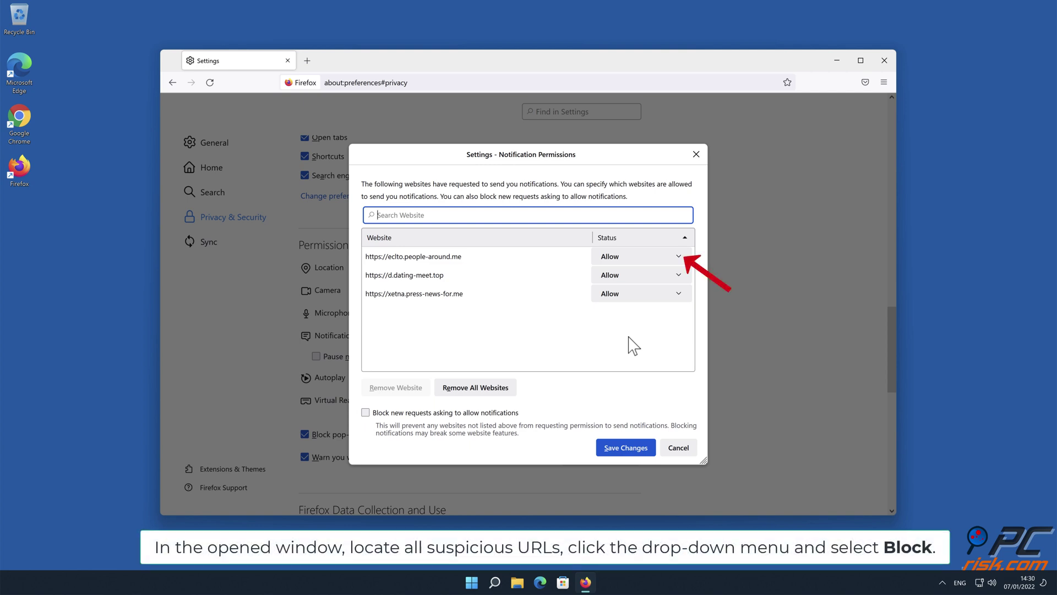